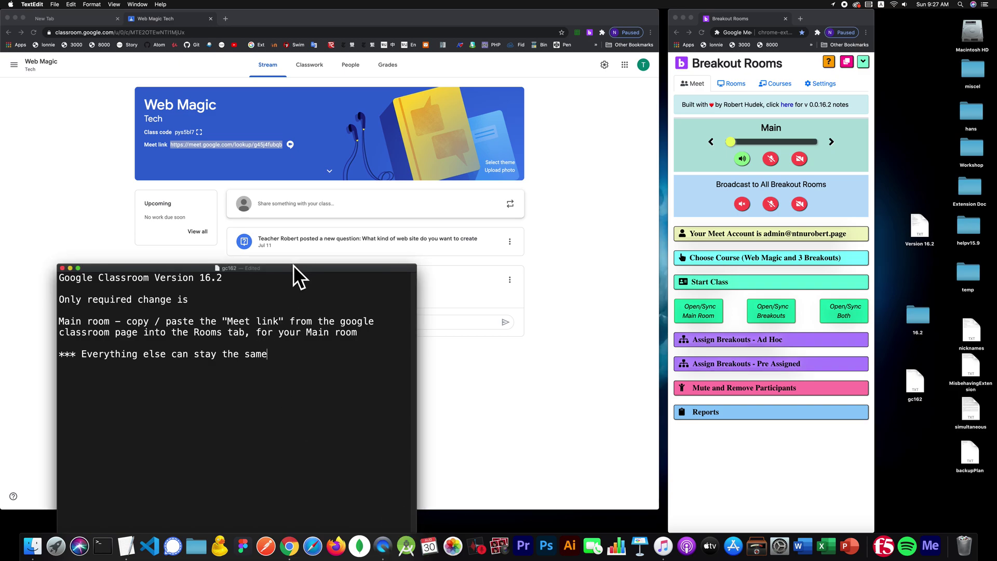
- Move the gc162 setup note up and shift the Breakout Rooms window toward the middle
left_click_drag(293, 265, 305, 86)
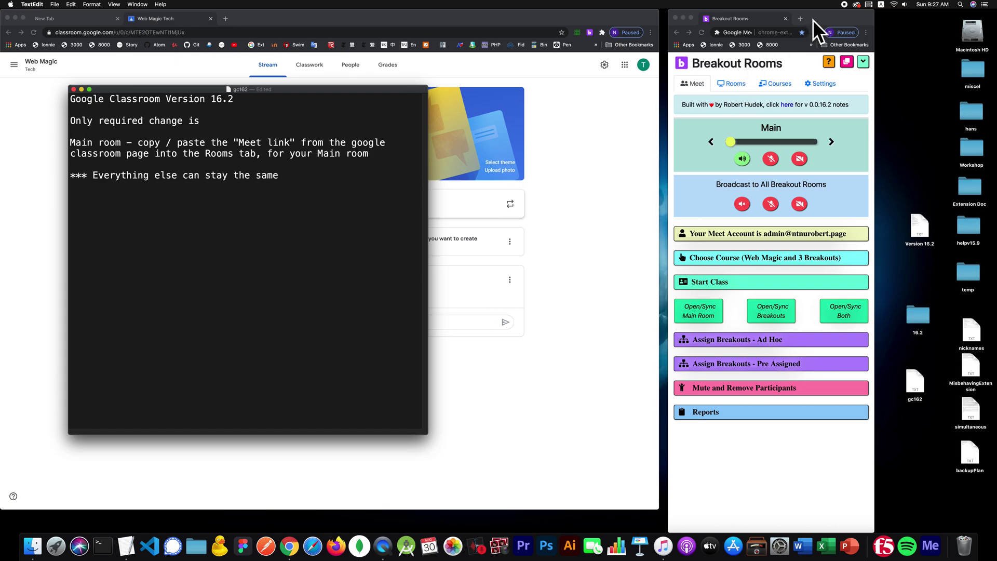
left_click_drag(832, 17, 618, 14)
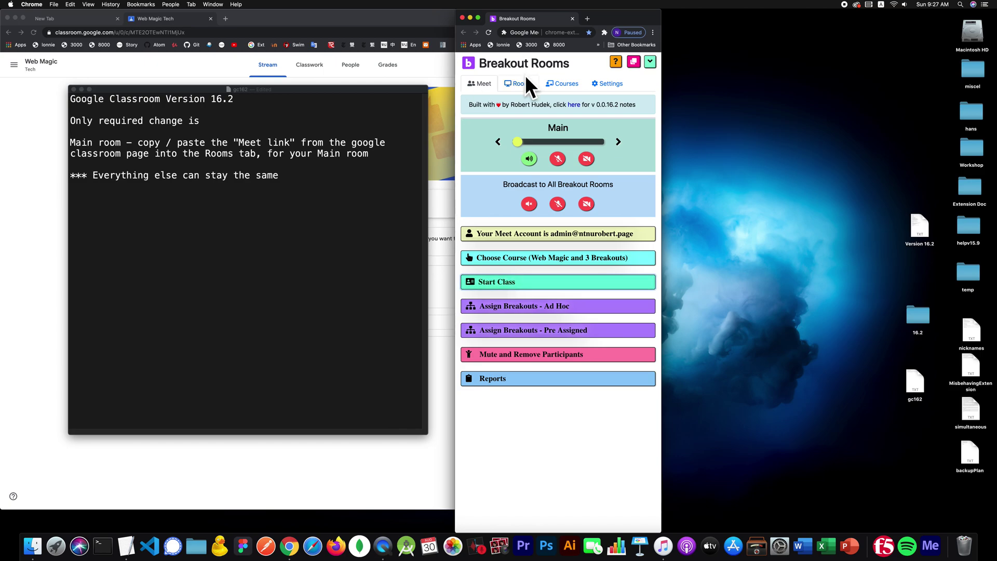
- Show the rooms list with Main, Rooms 1–7 and Pluto, resizing the note so the class Meet link shows
left_click_drag(608, 18, 819, 2)
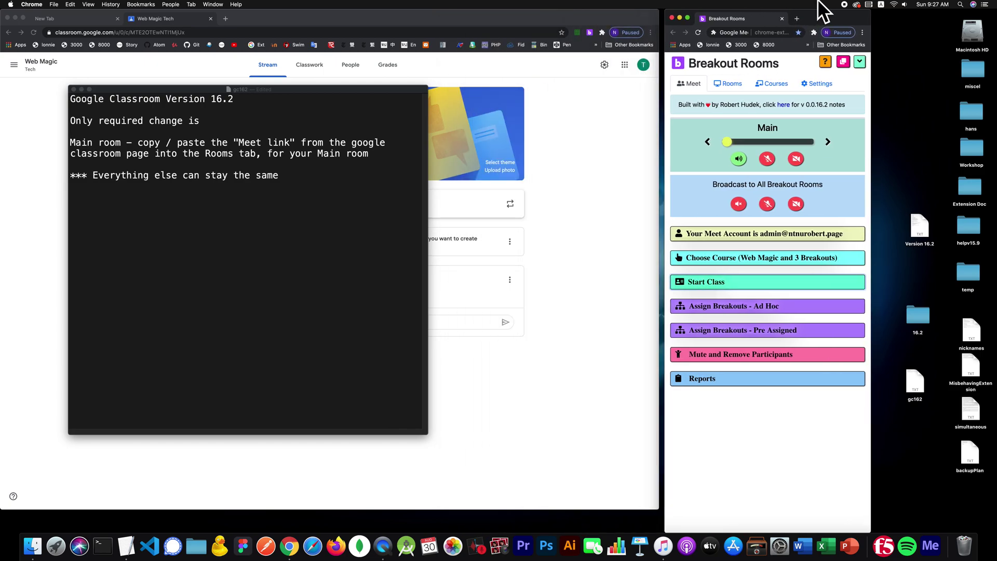
left_click(729, 83)
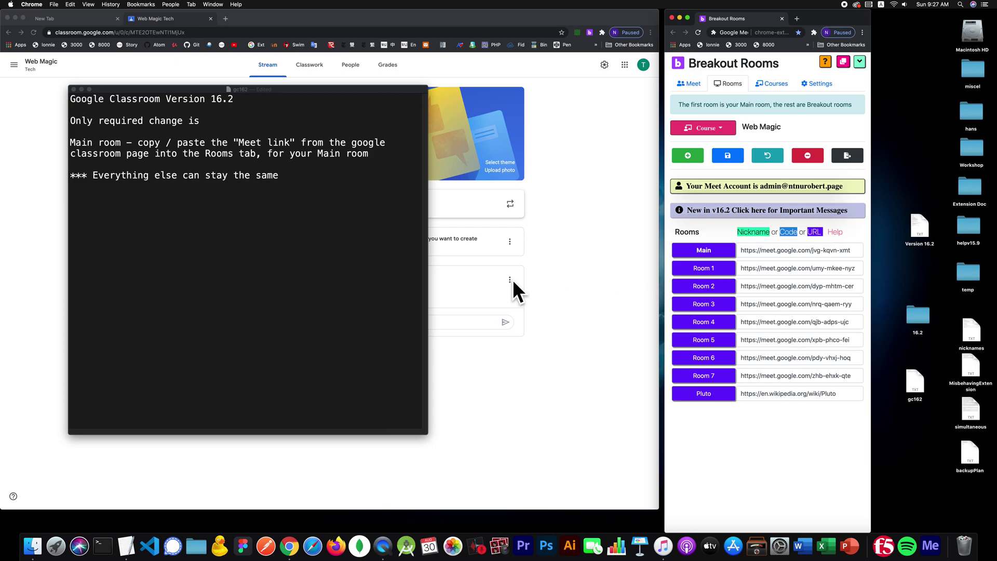
left_click_drag(346, 85, 360, 218)
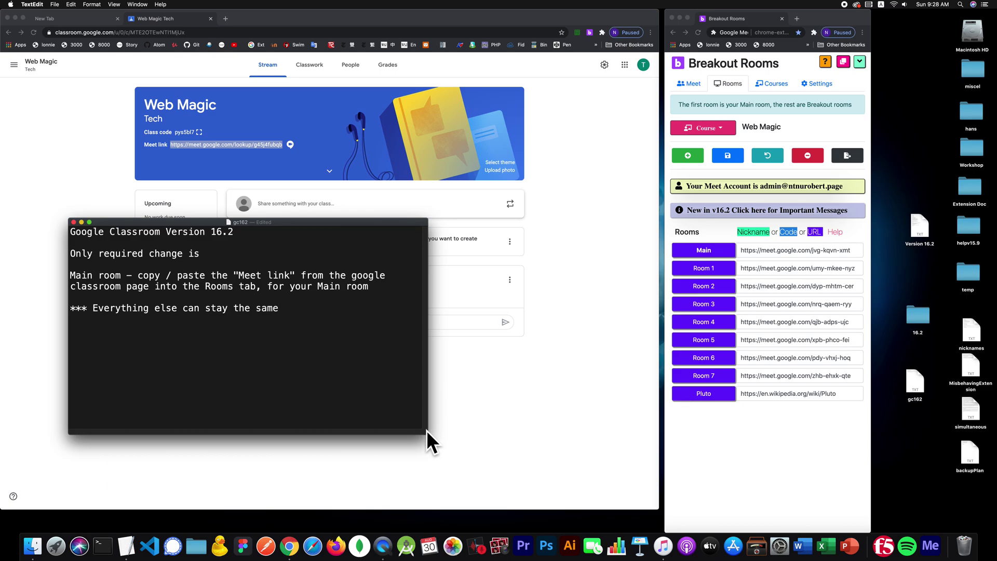
left_click_drag(426, 432, 431, 492)
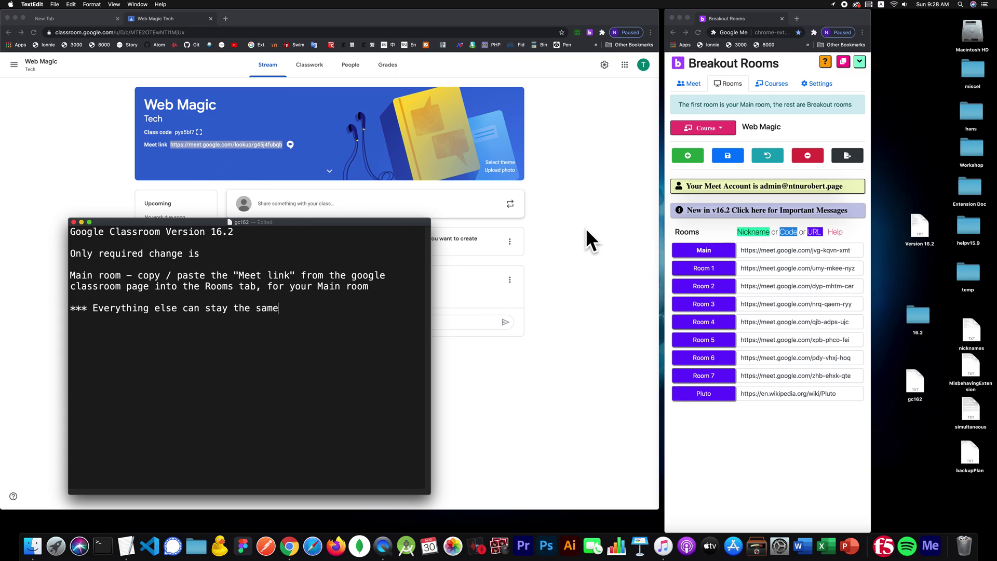
left_click(807, 249)
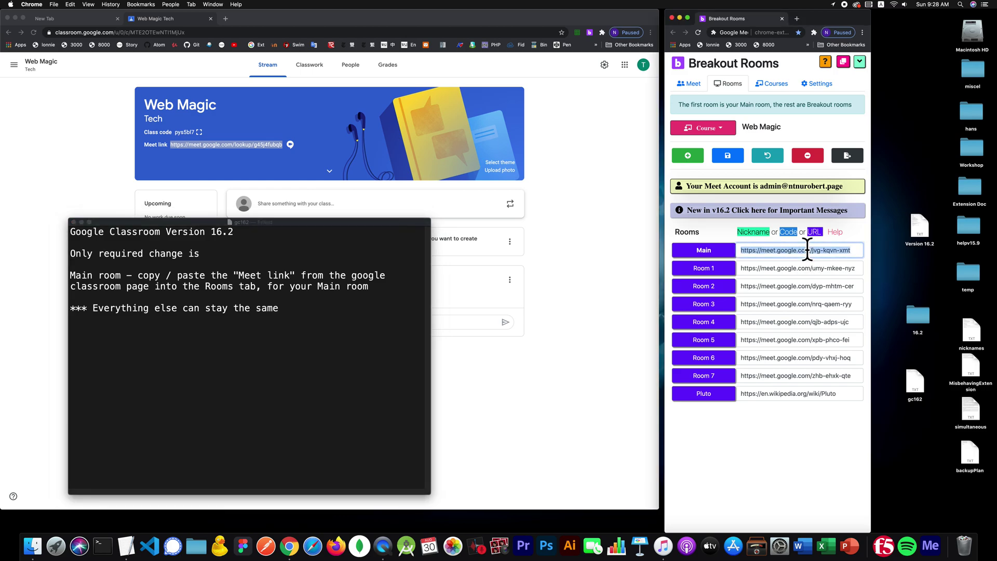
- Paste the Classroom Meet lookup link into the Main room and save the links
type("https://meet.google.com/lookup/g45j4fubqb")
left_click(723, 154)
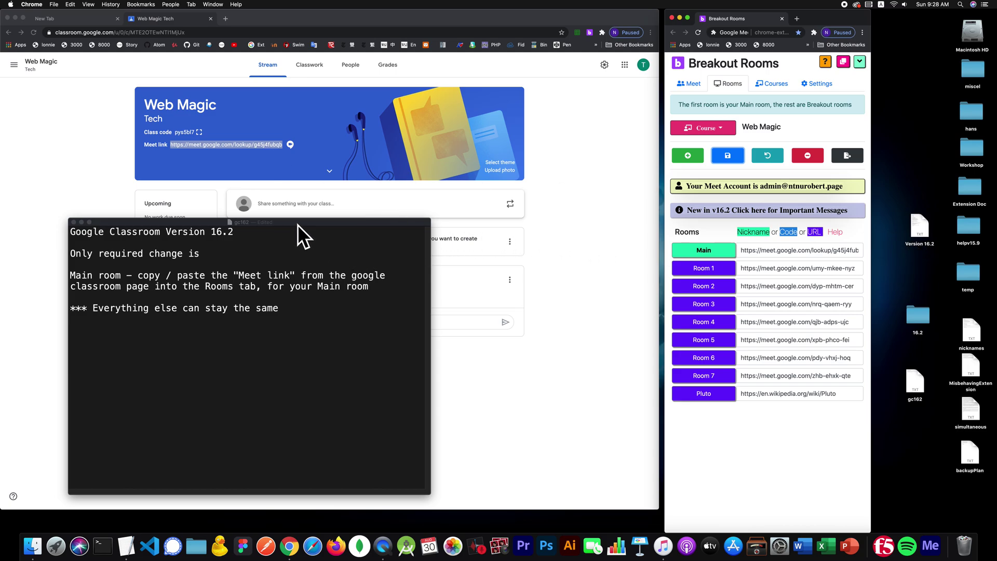
- Expand the Start Class options, move the note aside, and go to Web Magic's Classwork page
left_click(695, 80)
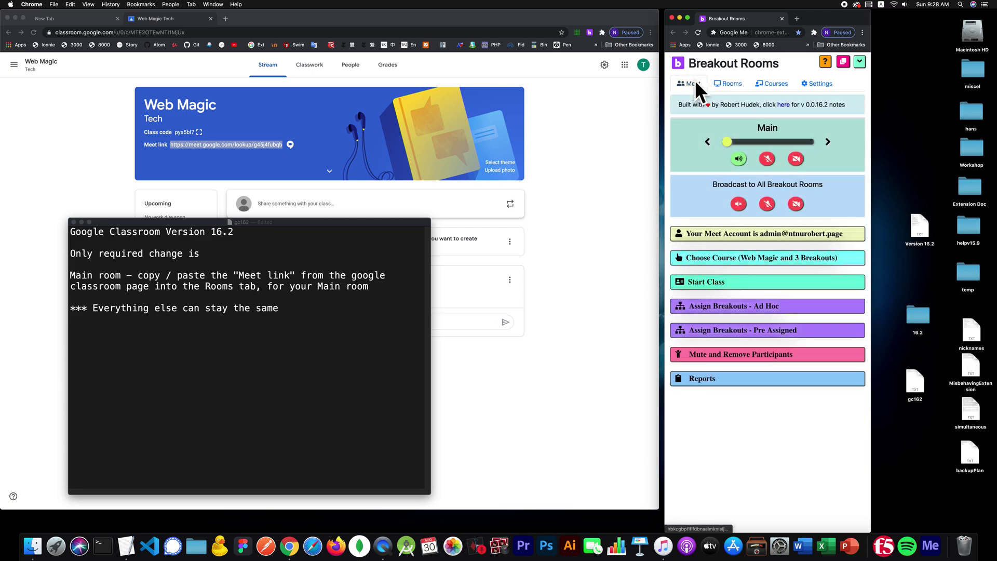
left_click(707, 281)
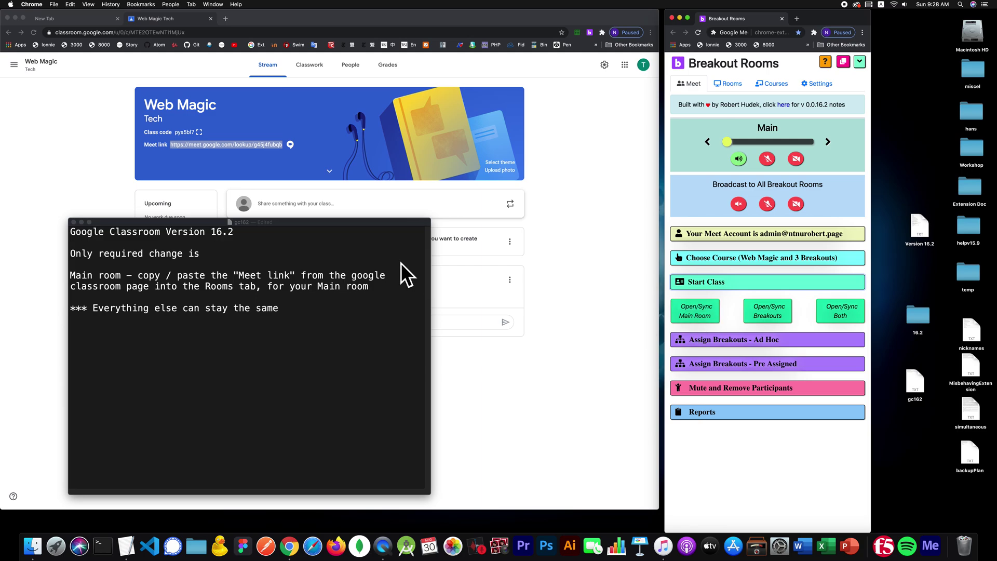
left_click_drag(339, 224, 280, 294)
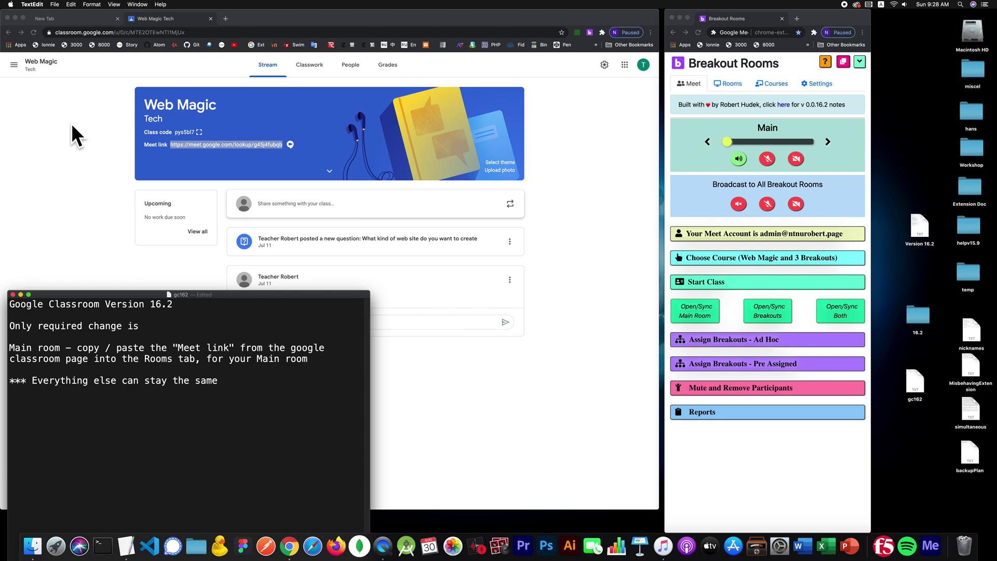
left_click(97, 122)
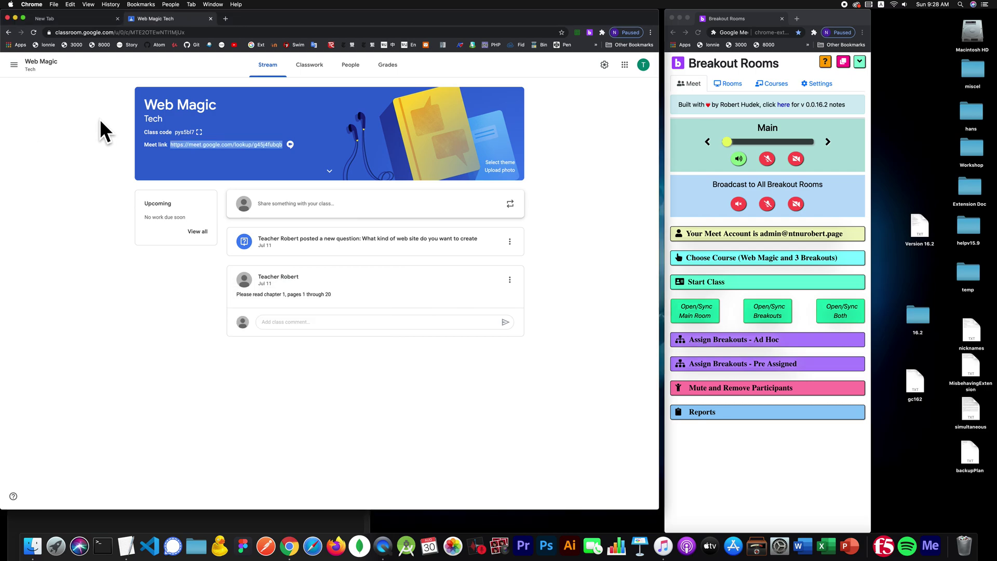
left_click(100, 120)
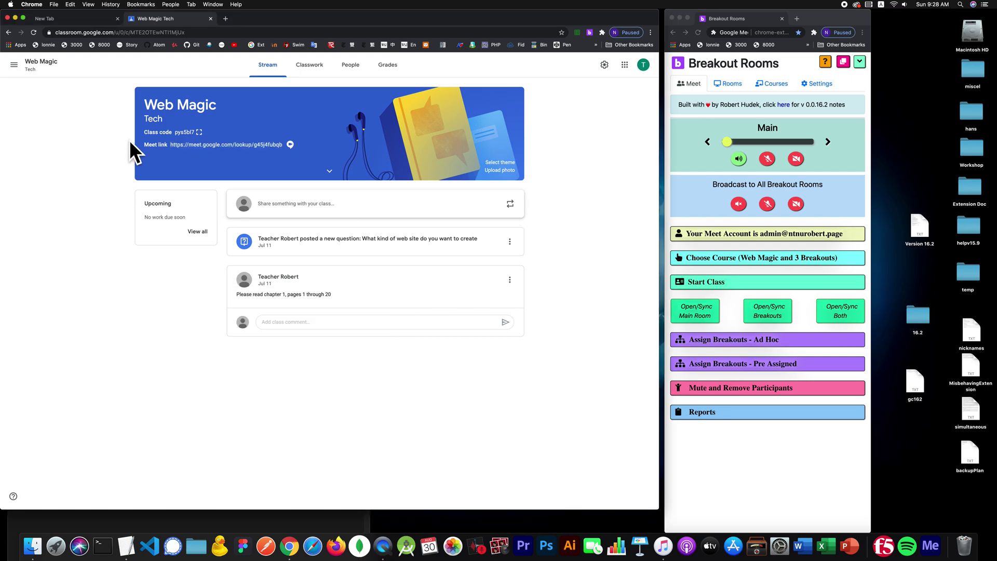
left_click(304, 63)
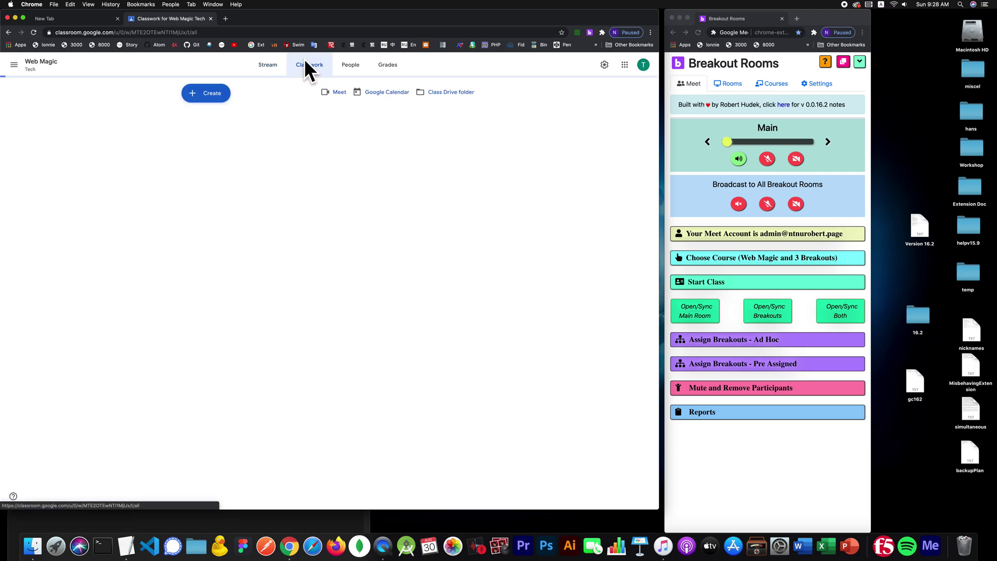
- Join meeting g45j4fubqb from the Classwork Meet link and close the Add others dialog
left_click(339, 92)
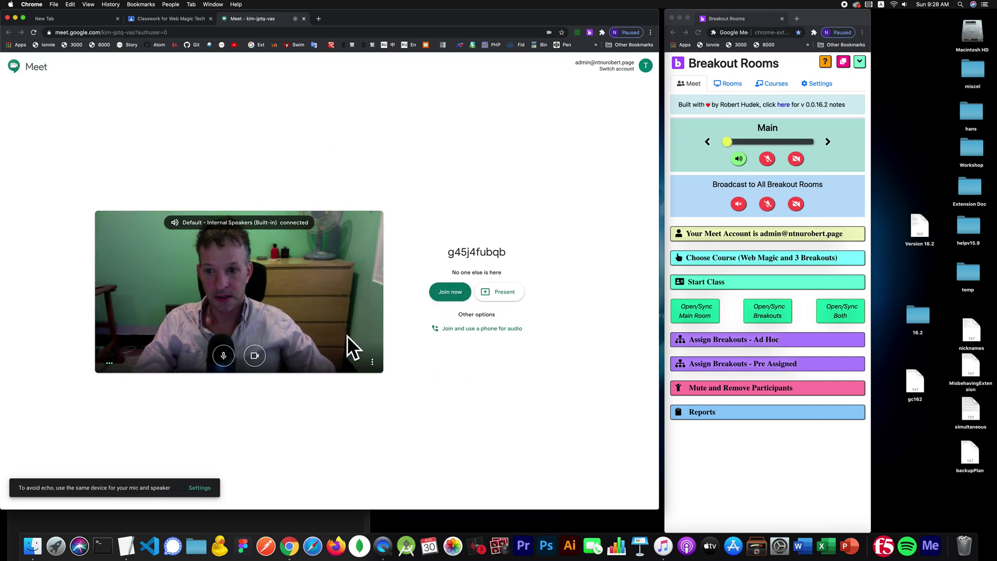
left_click(434, 289)
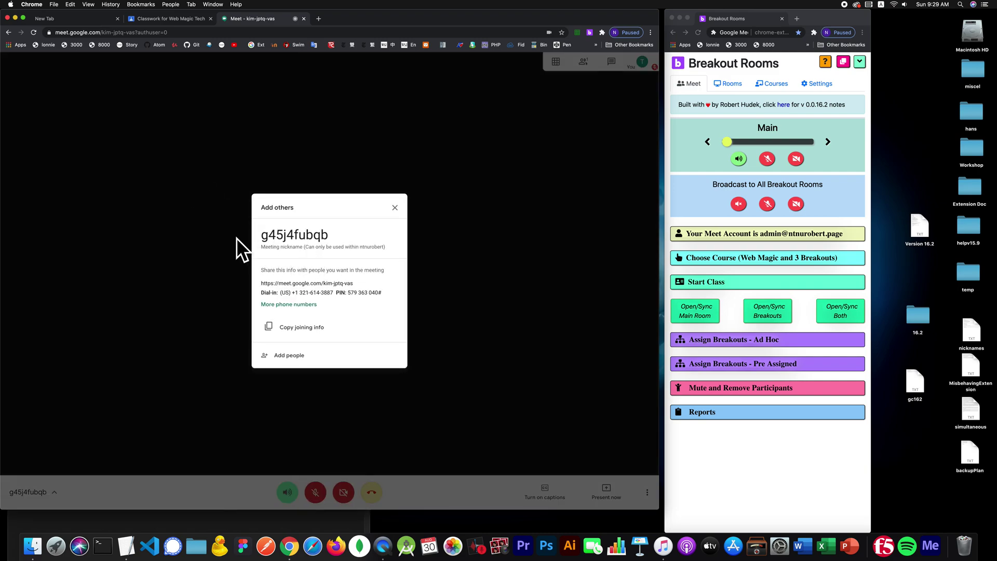
left_click(183, 222)
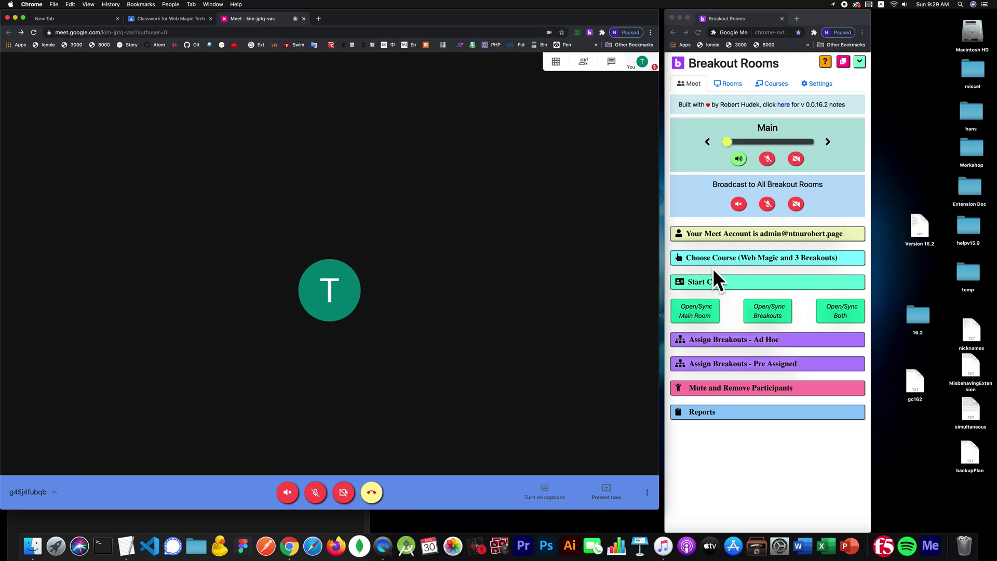
- Sync the class call as the Main room, confirm the alert, and view the Rooms list
left_click(690, 311)
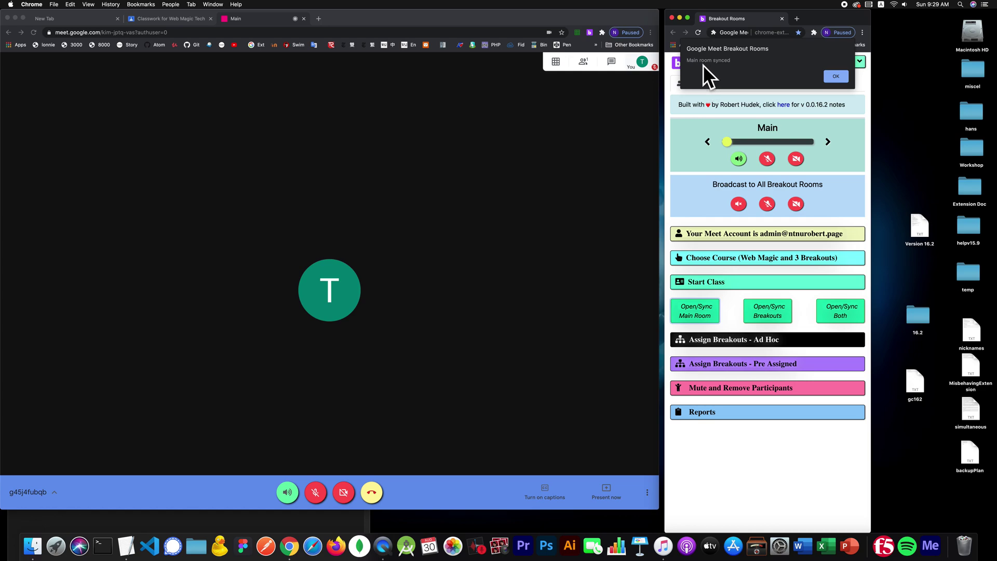
left_click(834, 76)
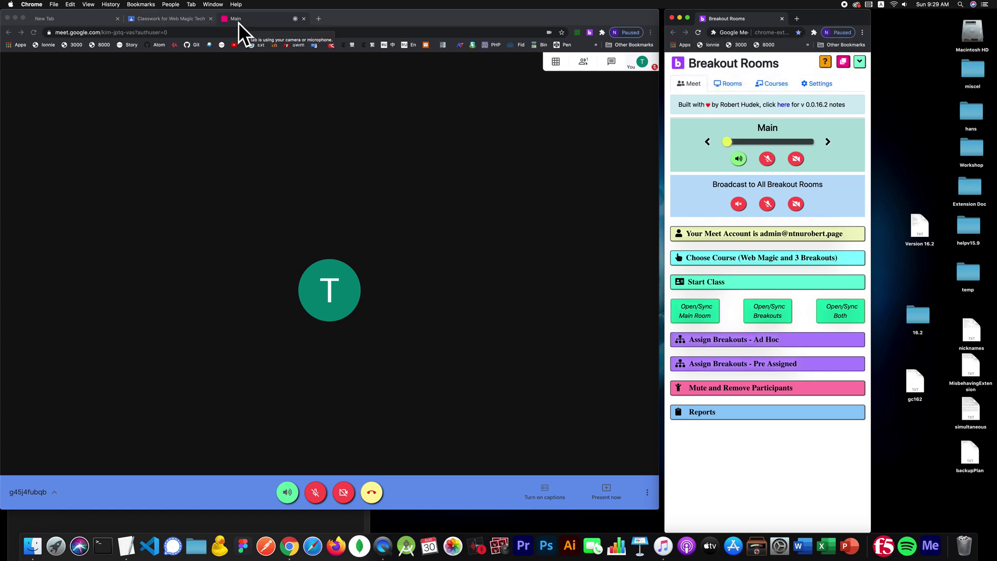
left_click(732, 83)
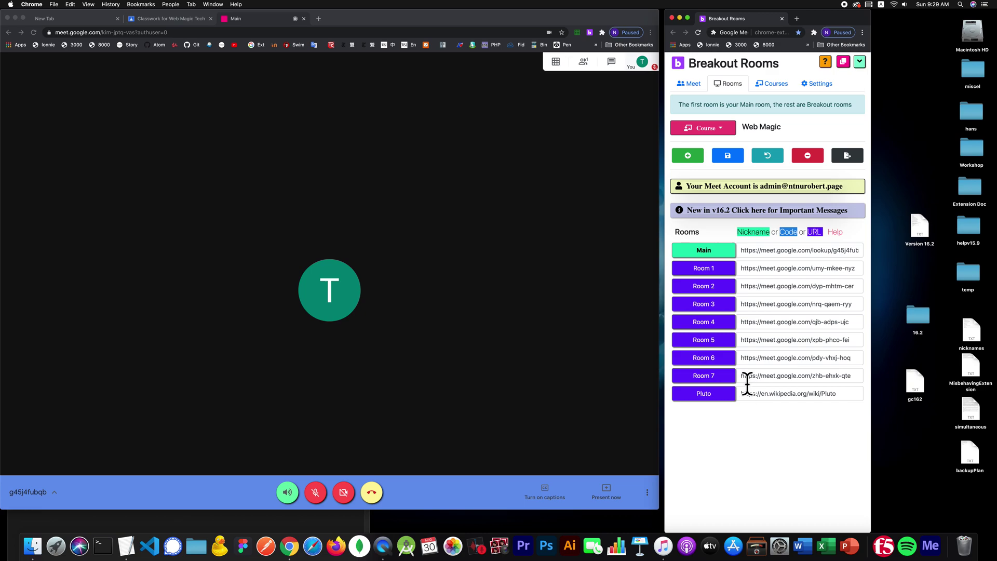
- Set Rooms 1–3 to robbie1, robbie2 and robbie3 and save the room links
left_click(766, 268)
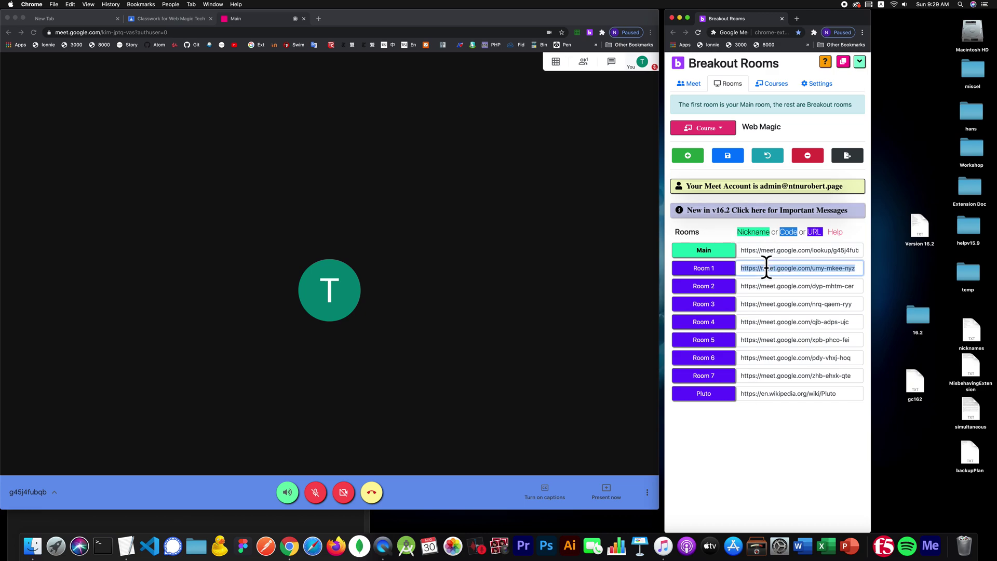
type("we")
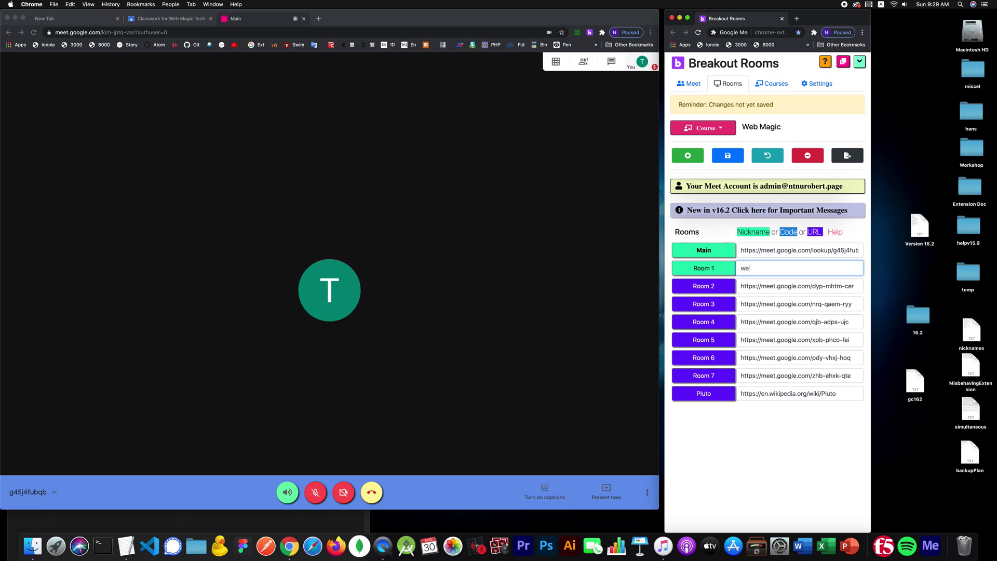
key("BackSpace")
key("BackSpace")
type("robbie1")
key("Tab")
type("robbi")
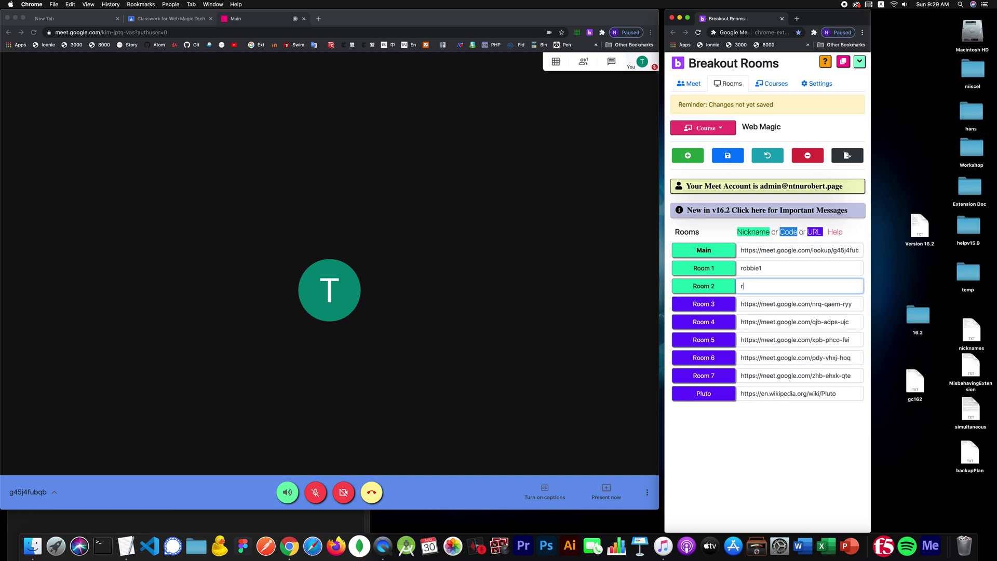
type("e2")
key("Tab")
type("ro")
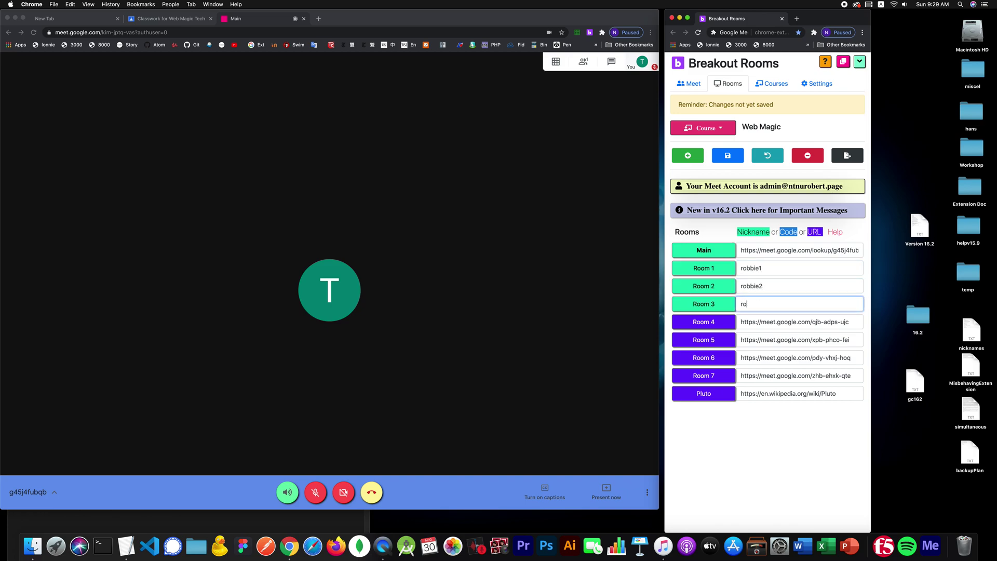
type("bbie3")
left_click(729, 153)
left_click(693, 83)
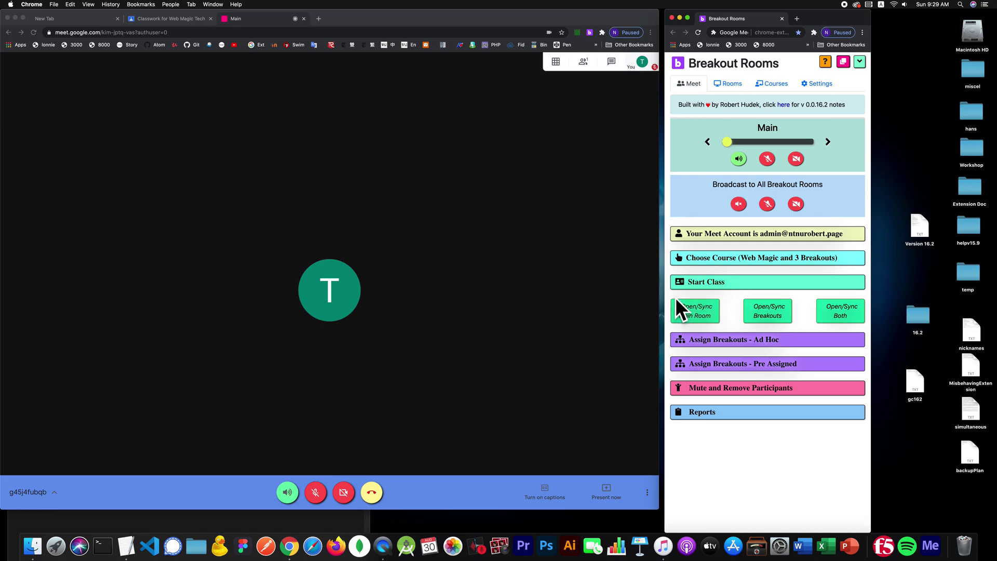
- Open robbie1–robbie3 breakout meetings, close their Add others dialogs, and tile them with Main
left_click(771, 310)
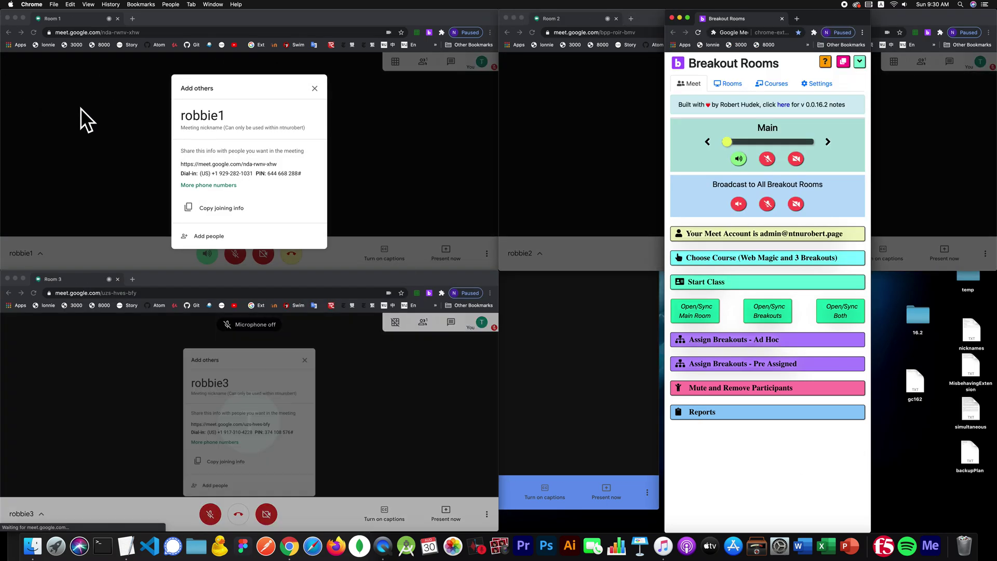
left_click(140, 164)
left_click(556, 160)
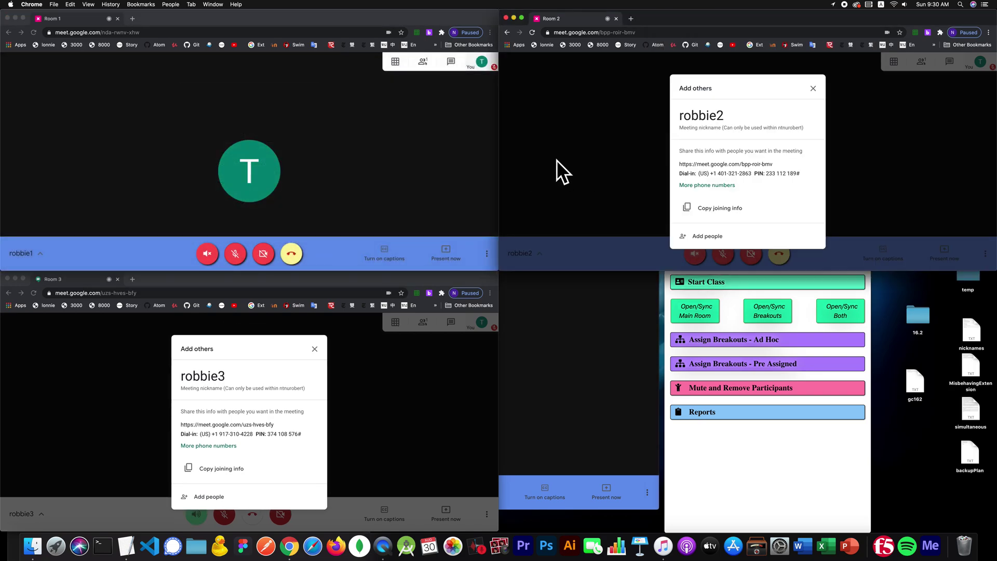
left_click(136, 369)
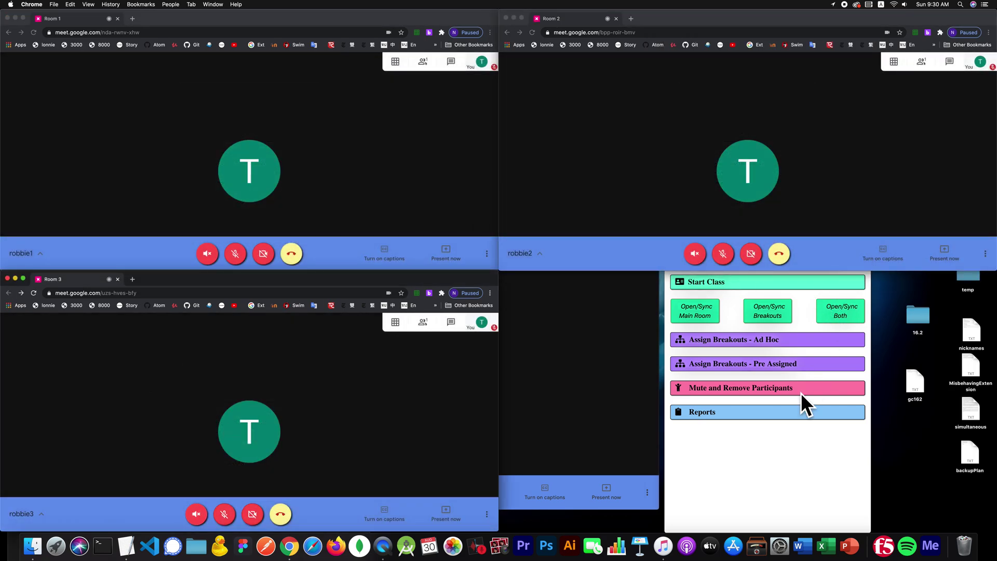
left_click(826, 329)
left_click(844, 59)
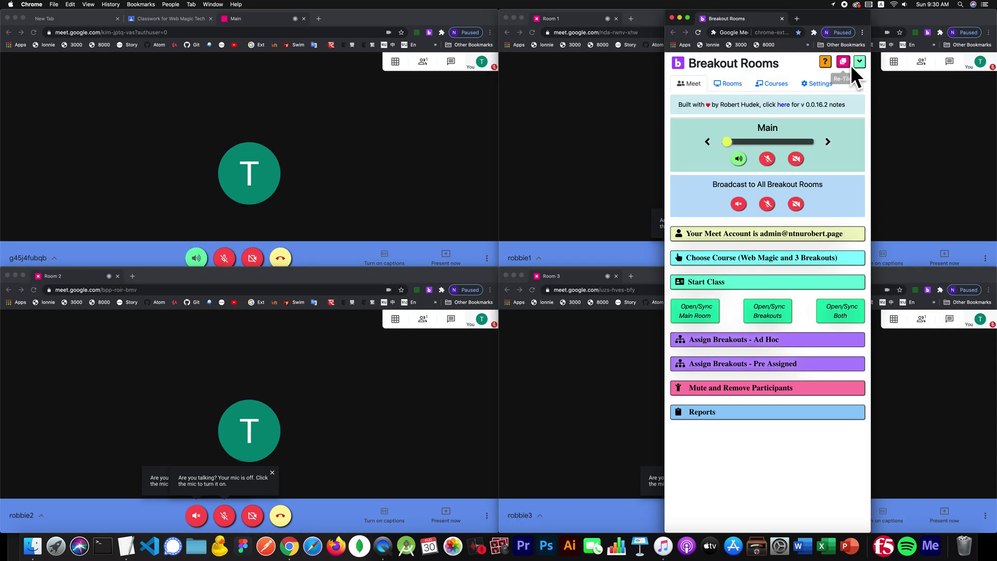
- Compact the extension panel in the screen centre and turn on Main's microphone and camera
left_click(859, 61)
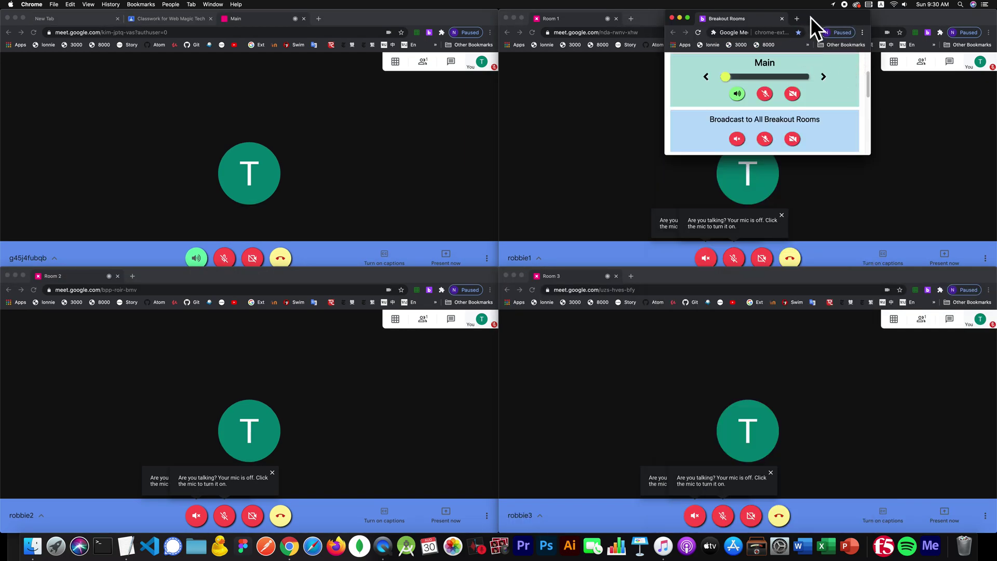
left_click_drag(810, 16, 538, 189)
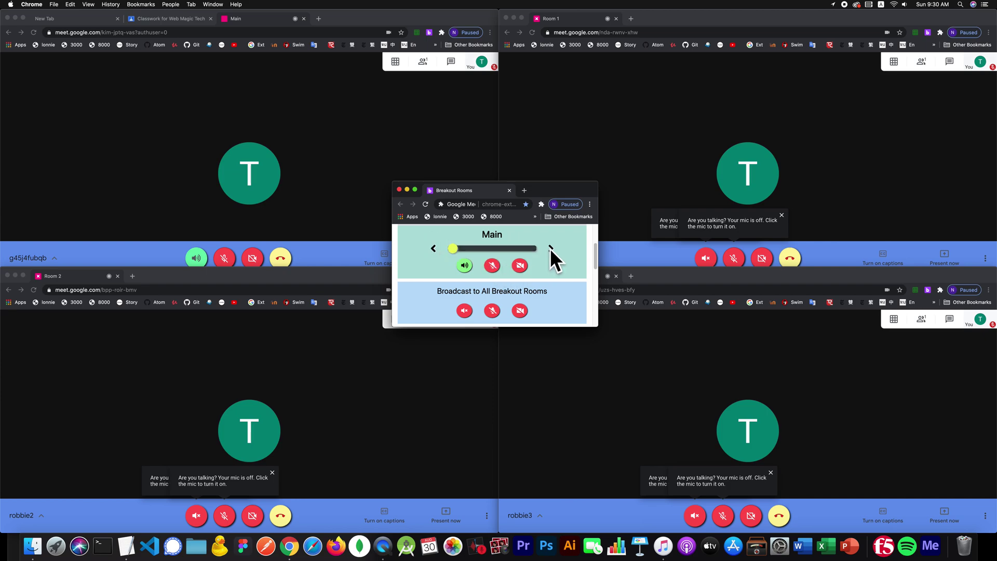
left_click(492, 266)
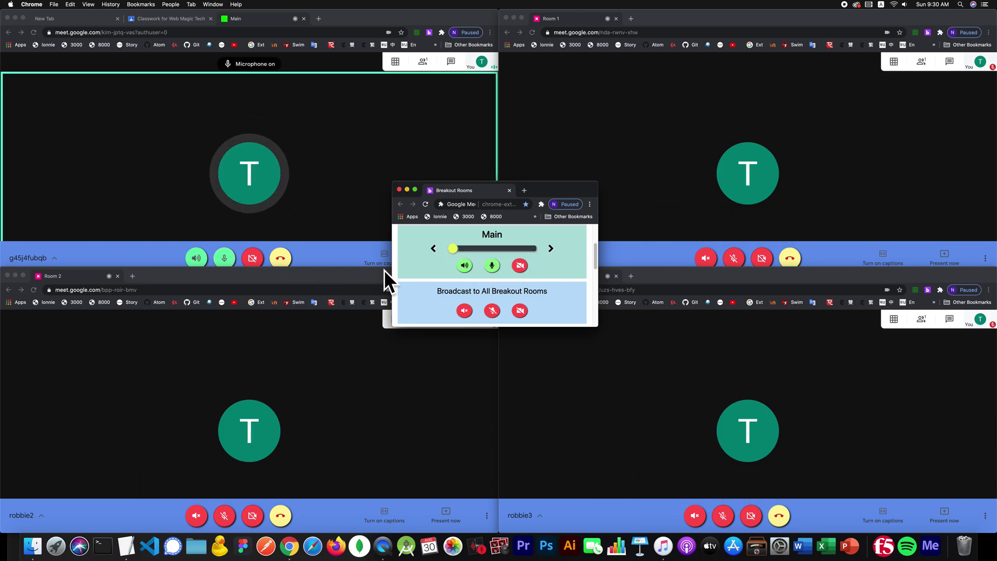
left_click(520, 266)
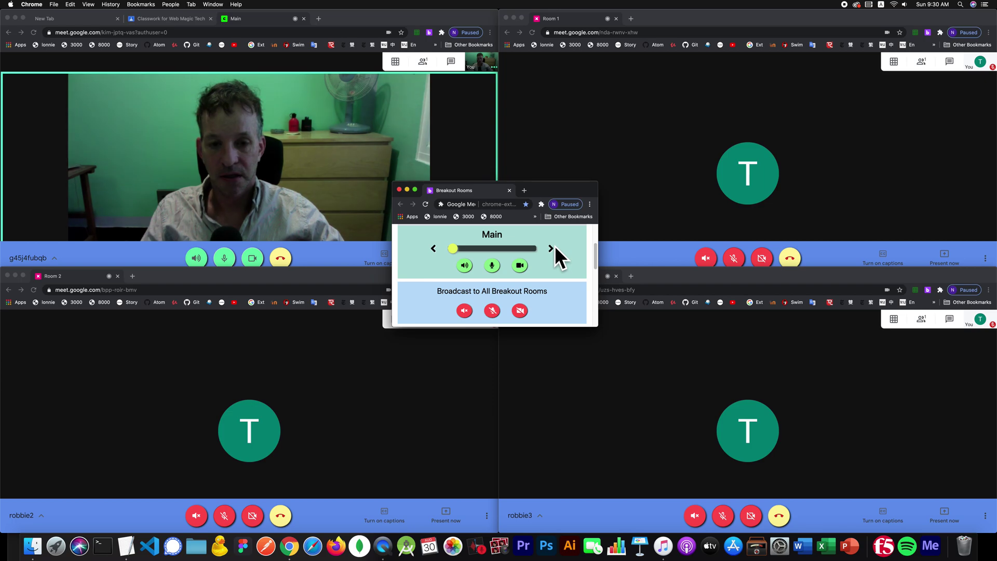
- Step your presence from Main through Rooms 1 and 2 into Room 3
left_click(551, 248)
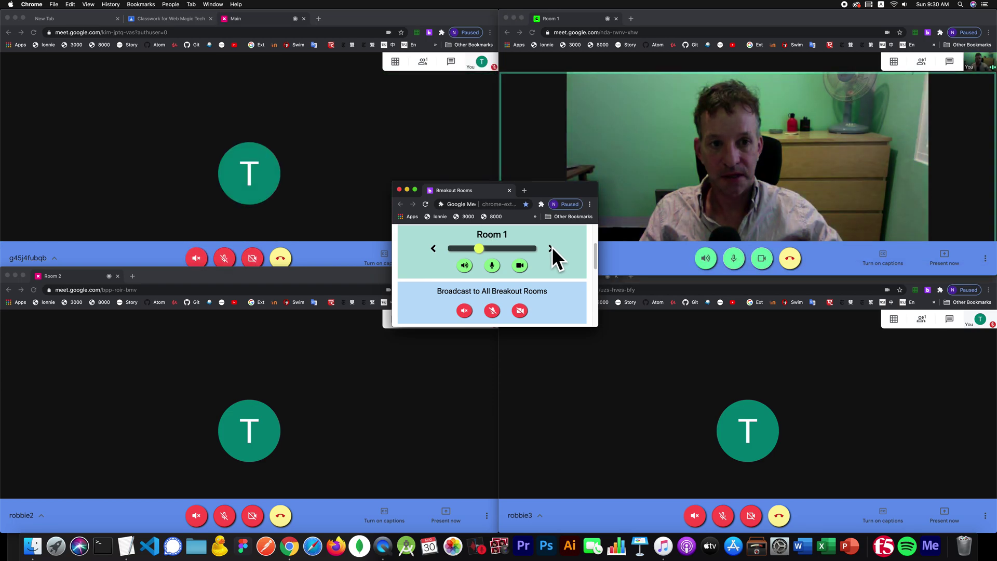
left_click(552, 248)
left_click(552, 248)
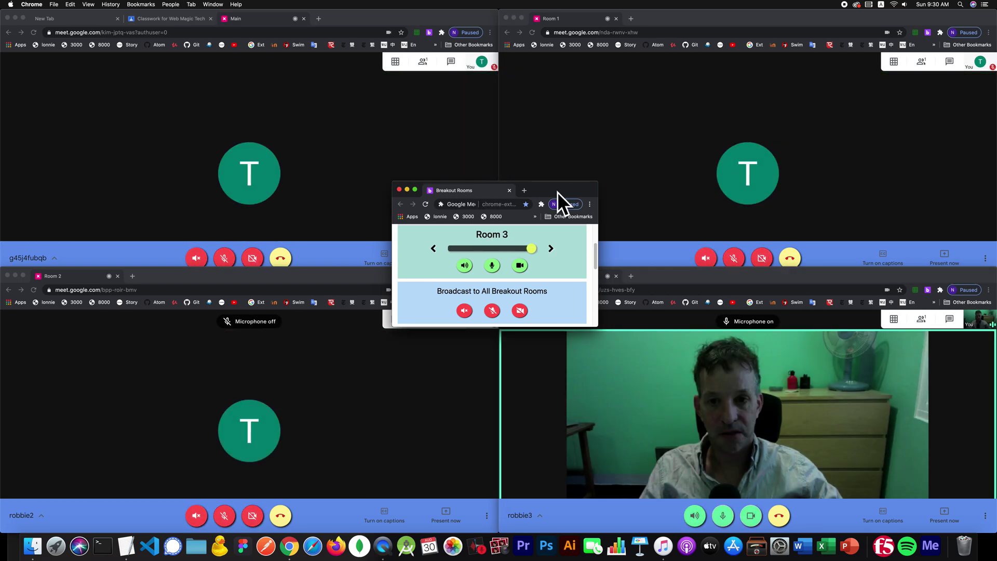
left_click(127, 545)
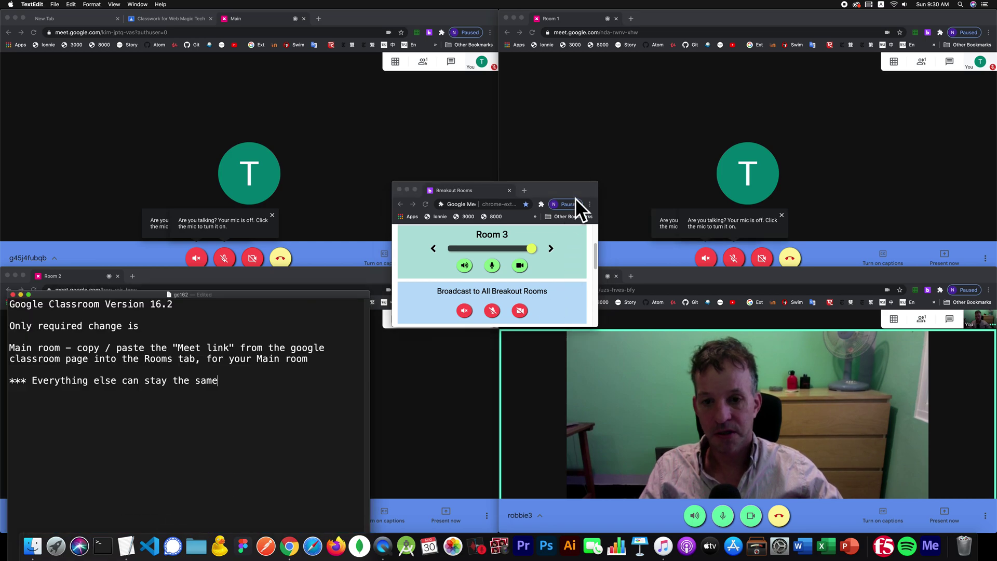
- Restore the full panel, collapse Start Class, move the notes up-left, and show Main plus robbie1–robbie3
left_click(594, 229)
scroll(593, 228, "up", 3)
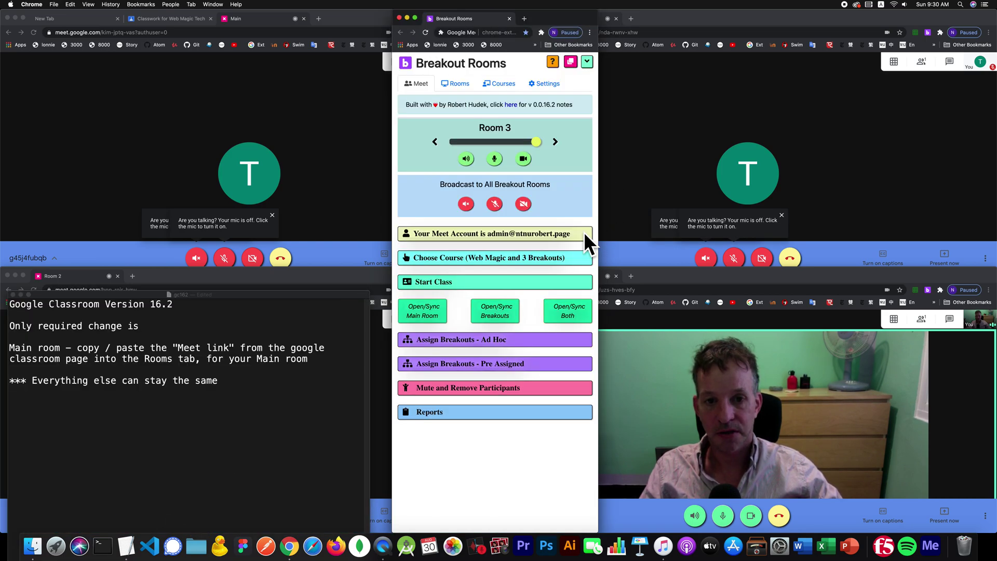
left_click(440, 280)
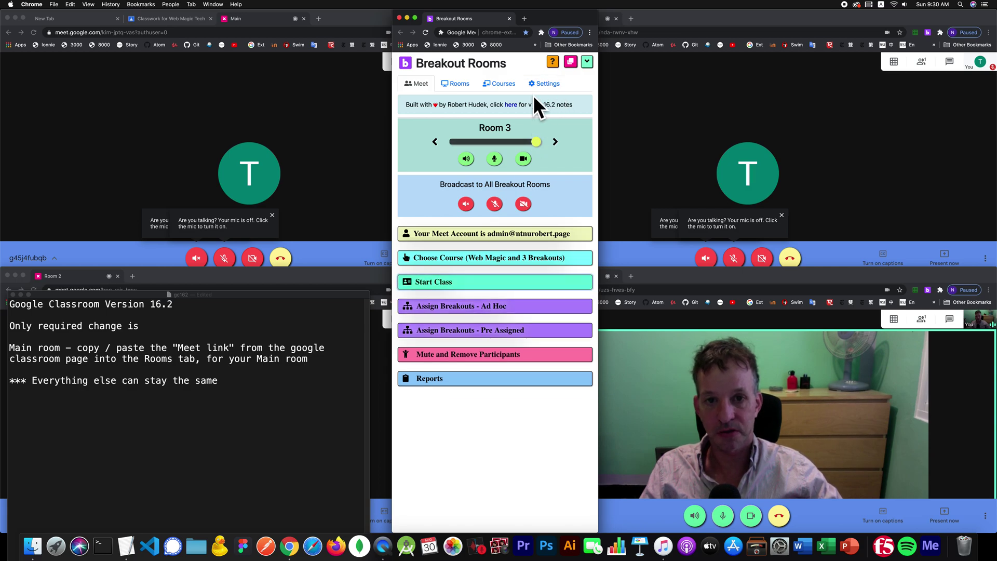
left_click_drag(218, 294, 267, 97)
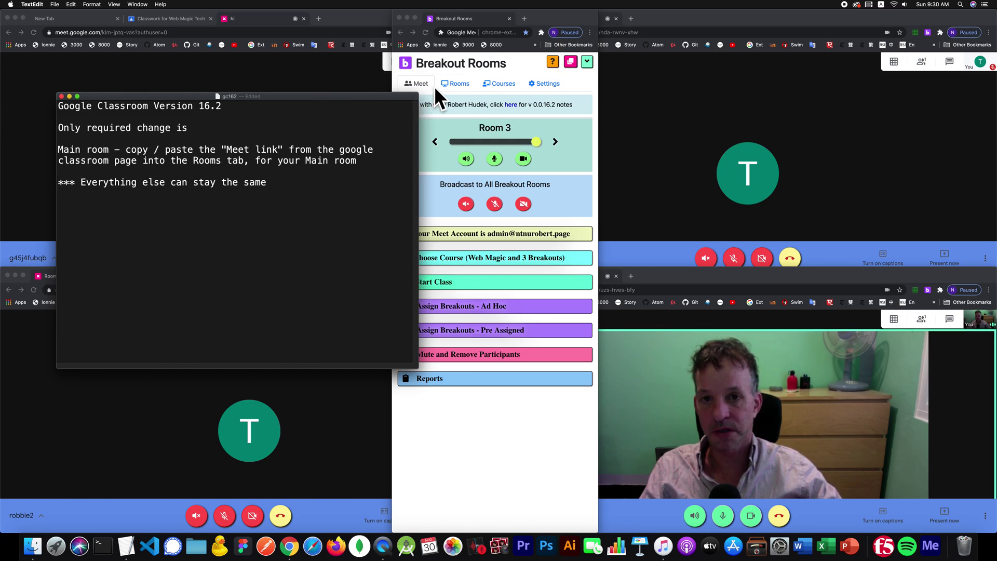
left_click(455, 81)
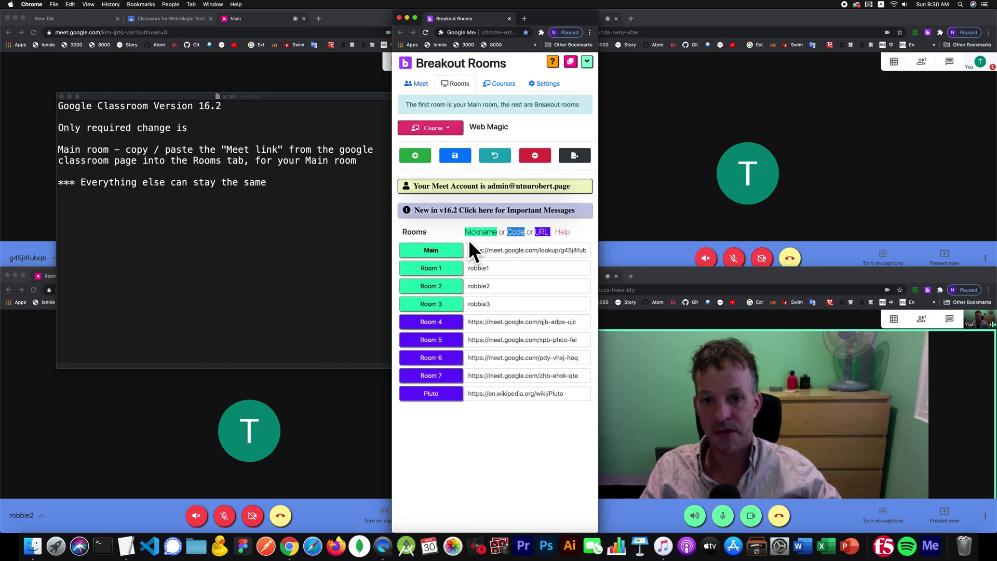